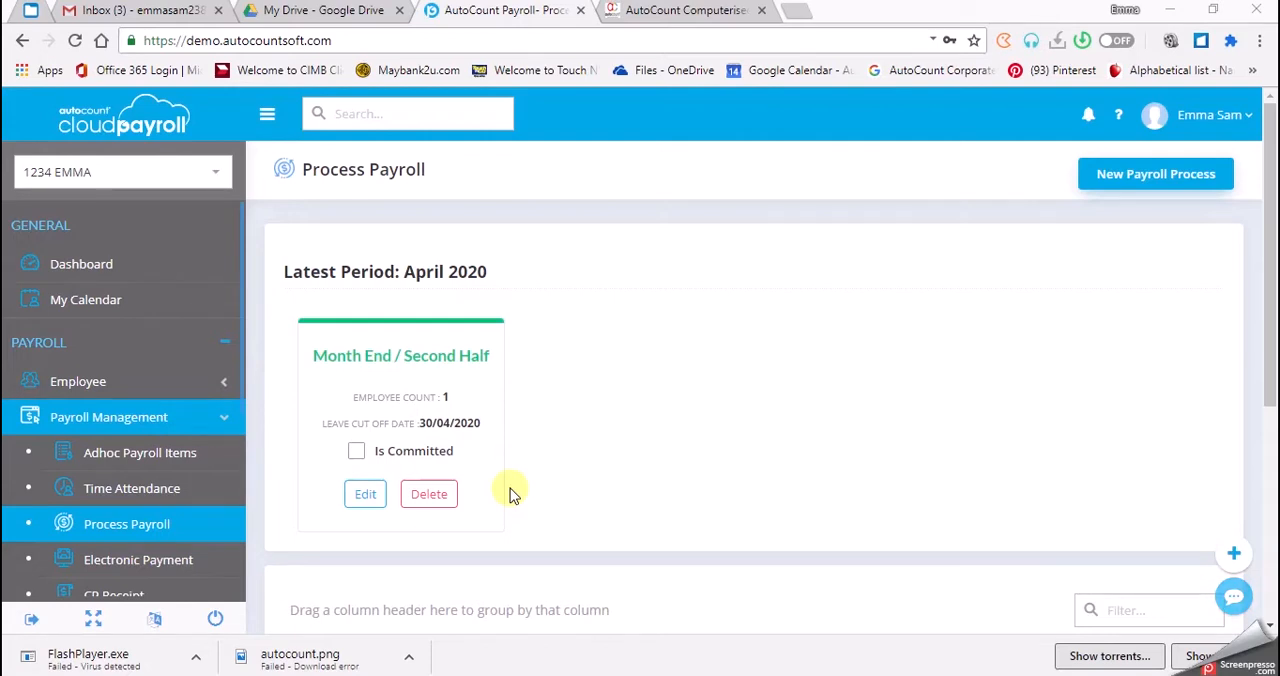
- Open the adhoc payroll items for April 2020 and select only the OP Executive employee
click(162, 459)
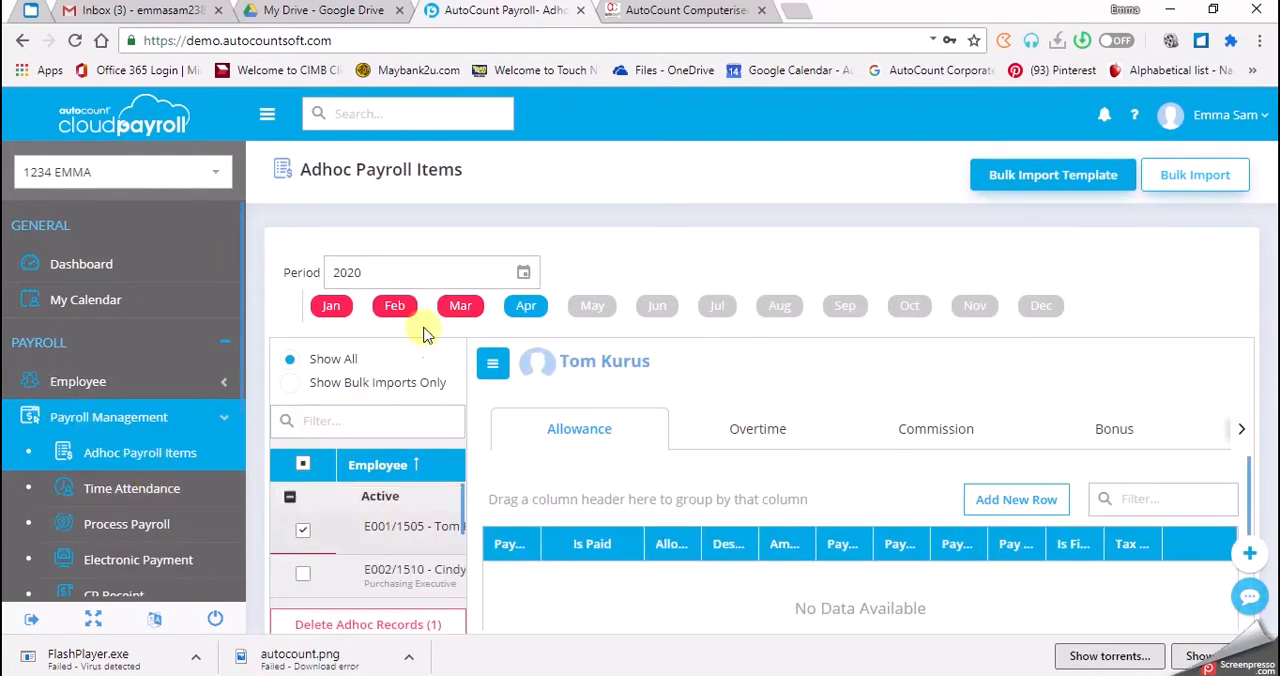
click(535, 317)
scroll(390, 540, down, 2)
scroll(390, 545, up, 2)
click(303, 532)
scroll(304, 537, down, 3)
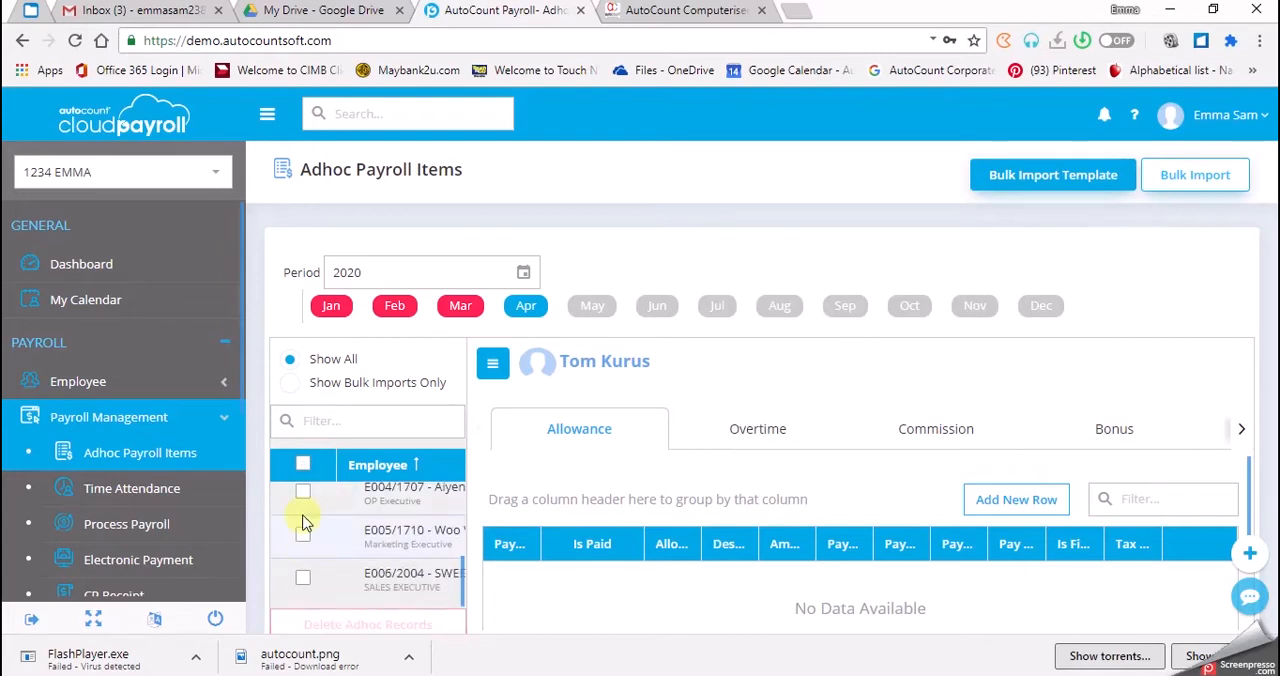
click(303, 491)
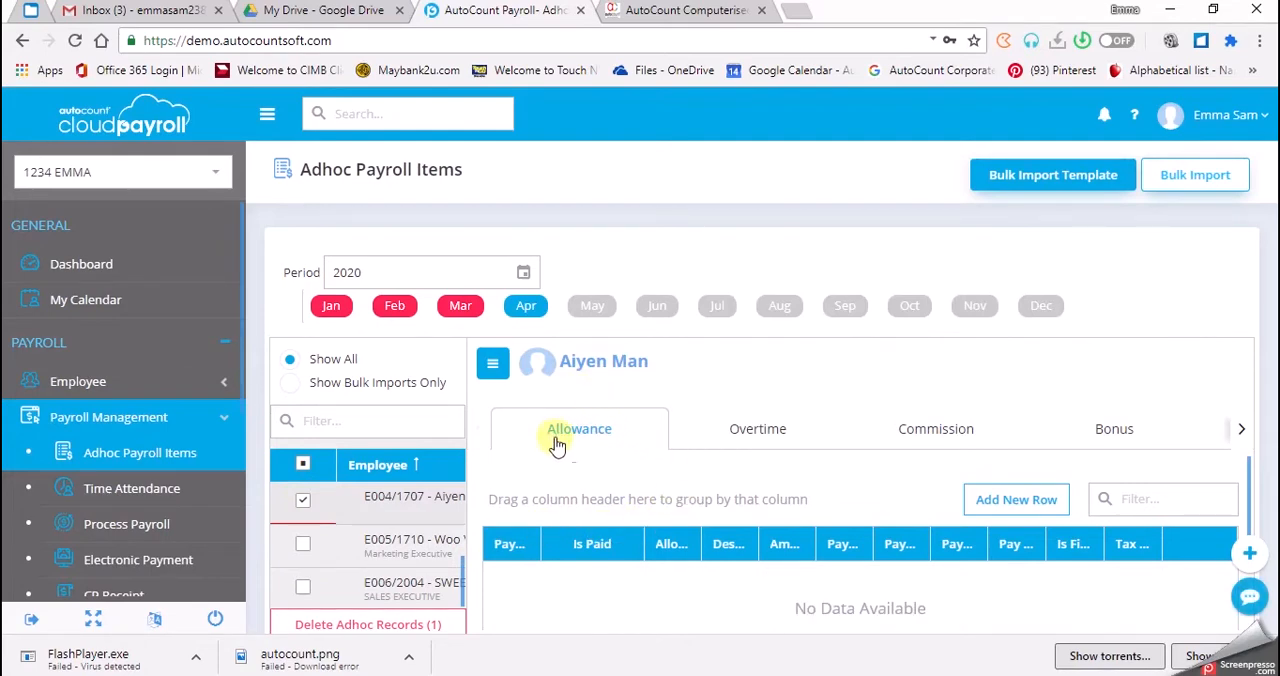
- Start a new allowance row for the employee under Month End / Second Half with the ATTENDANCE - Attendance Allowance type
scroll(757, 499, down, 2)
scroll(757, 499, up, 2)
click(1040, 509)
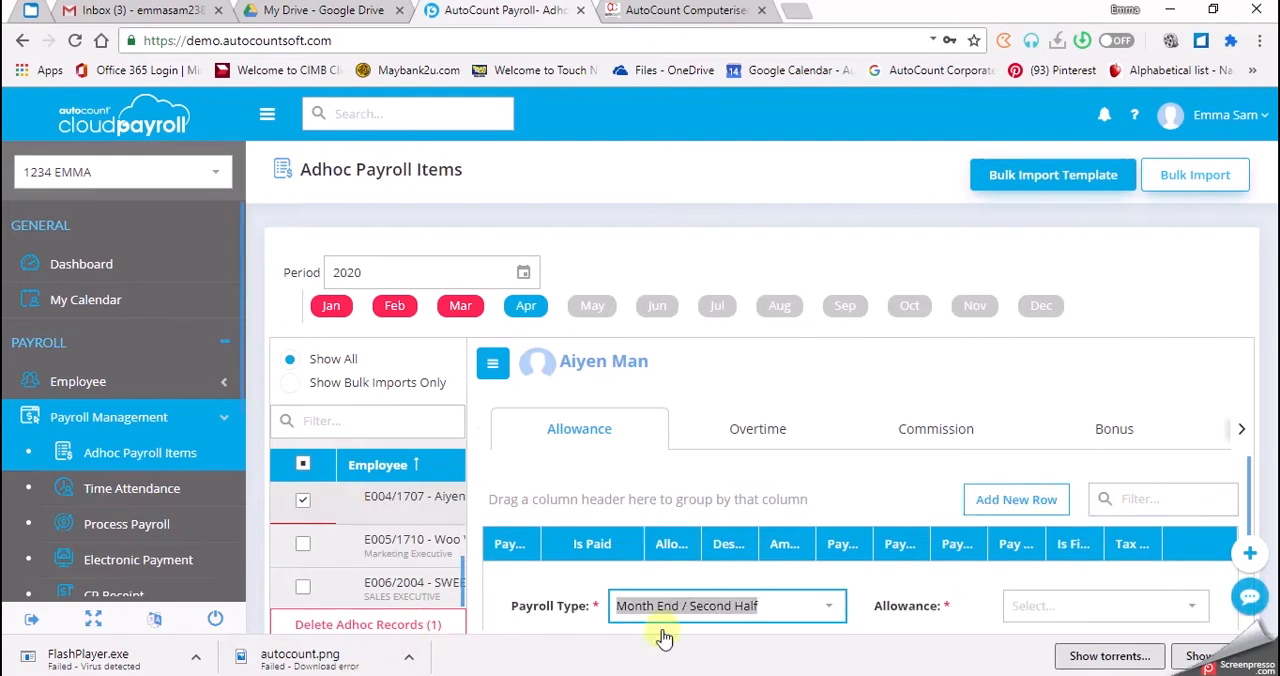
scroll(737, 600, down, 1)
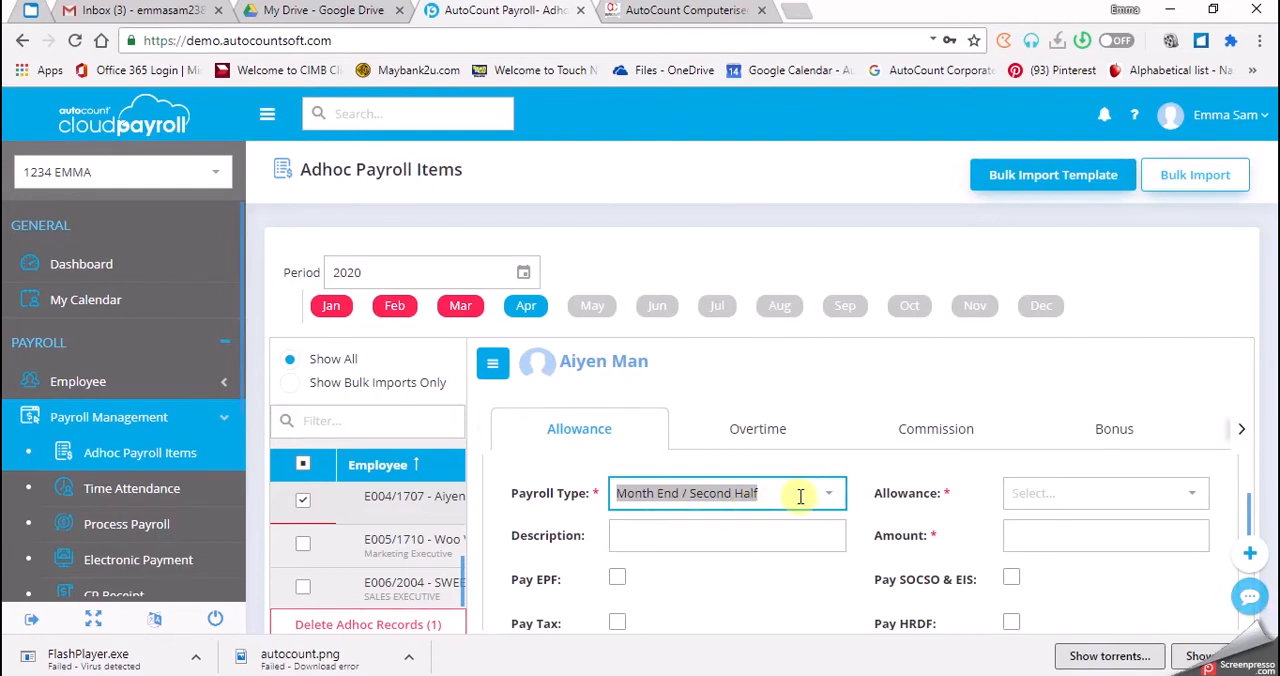
click(1026, 495)
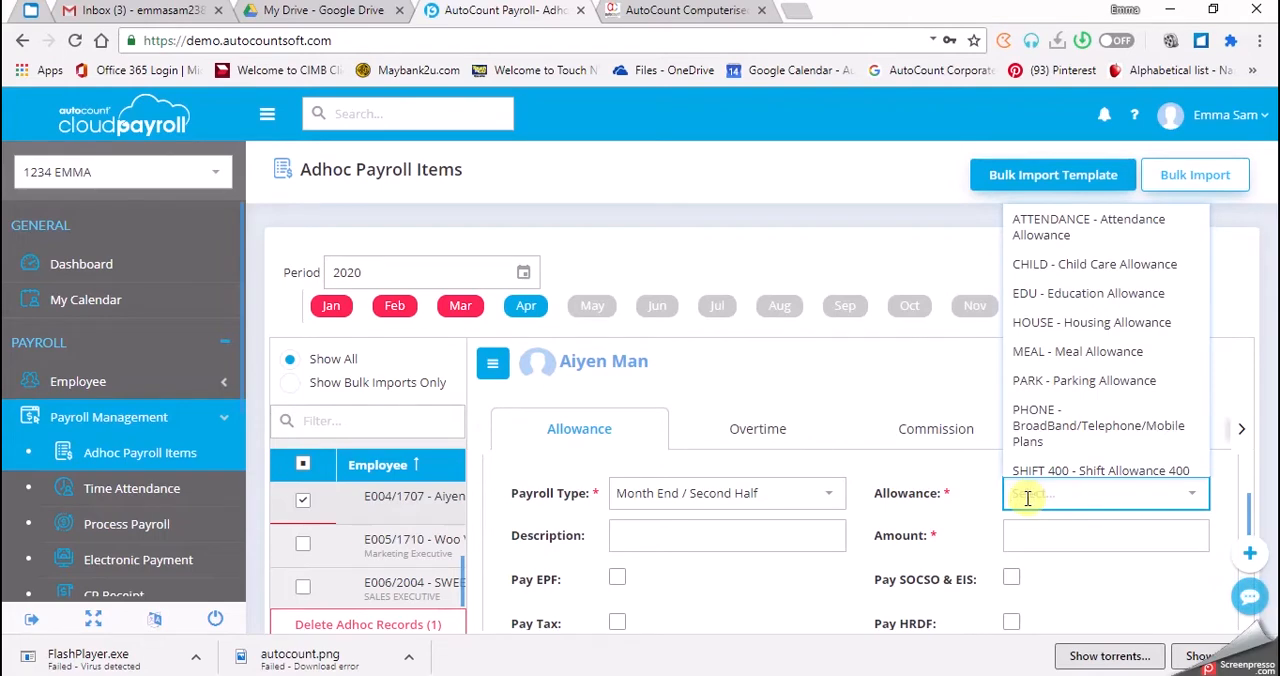
click(1060, 226)
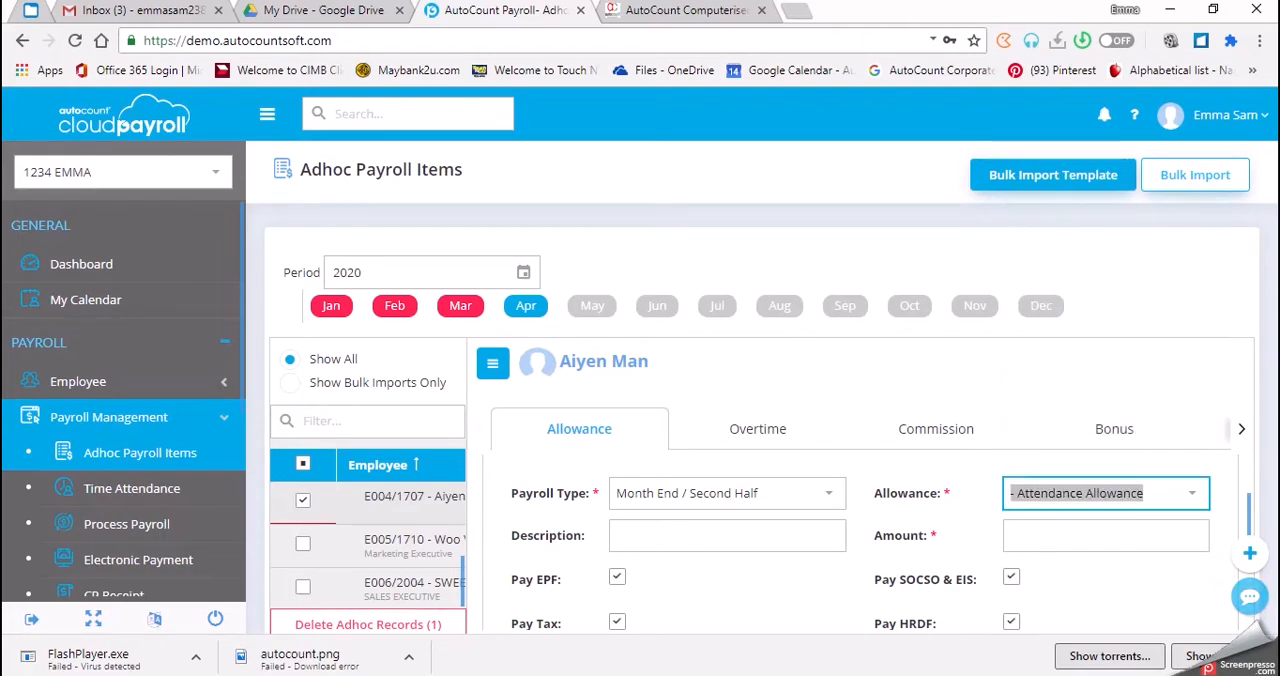
- Set the attendance allowance amount to 230, leave the description blank, and save the row
click(1016, 538)
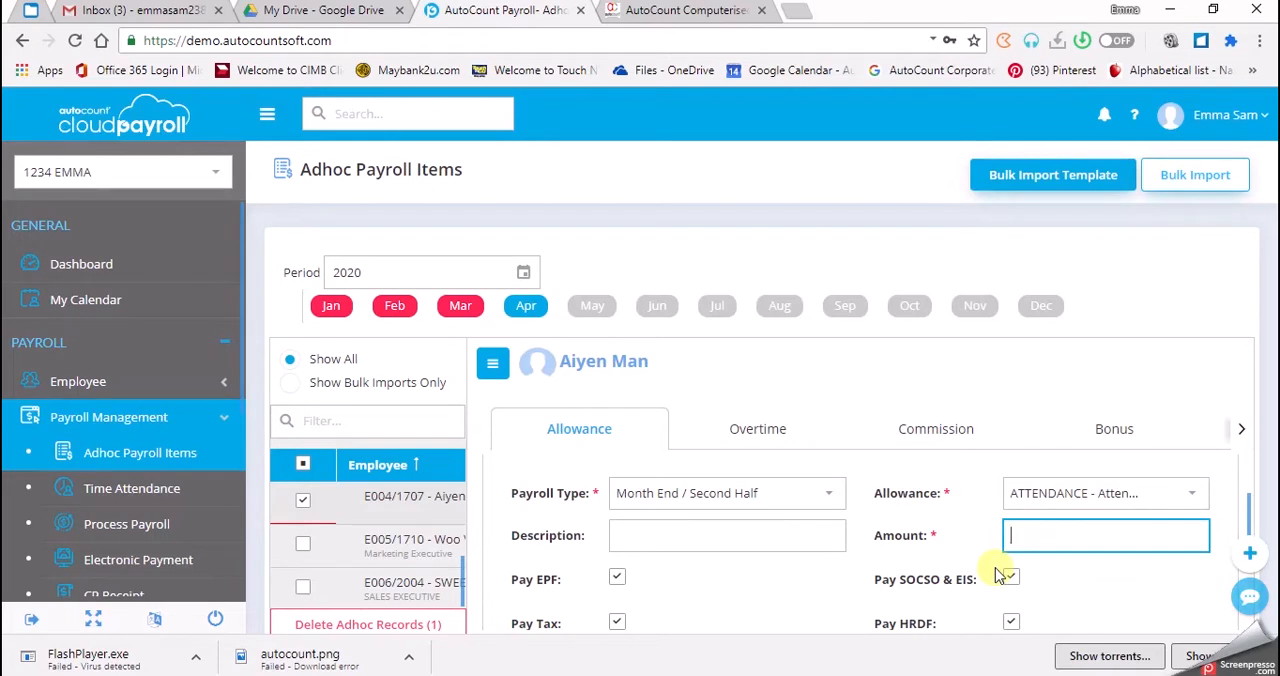
text(230)
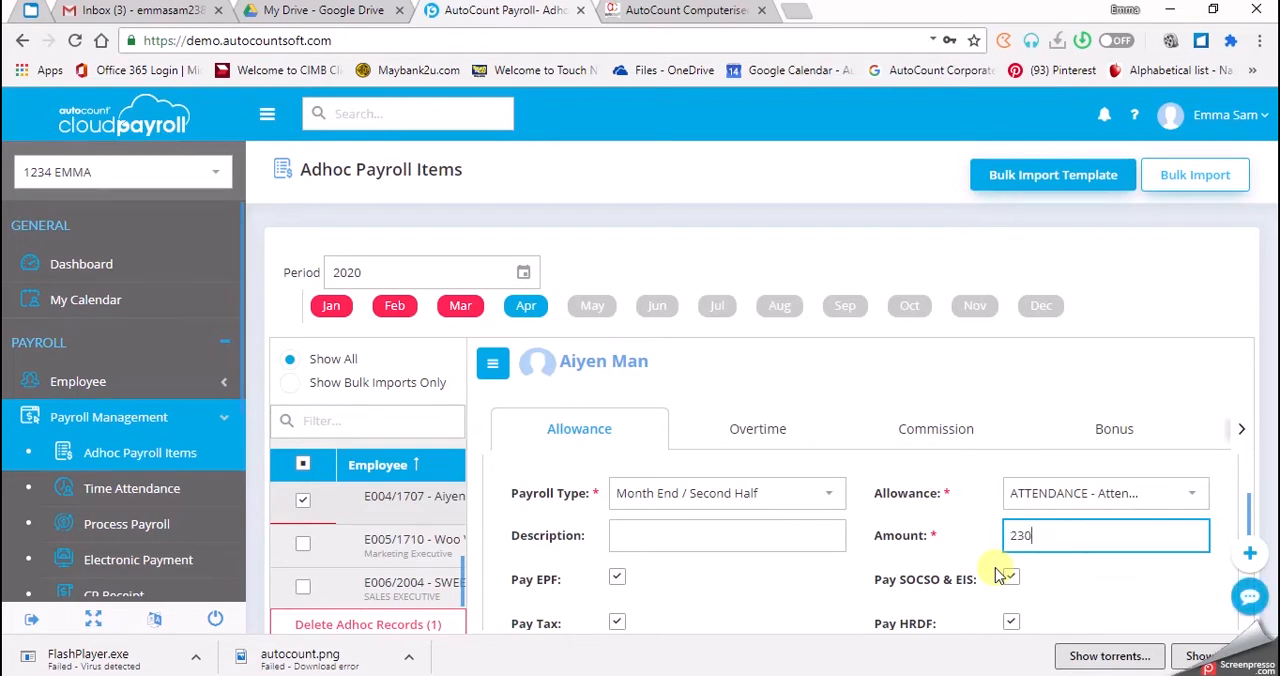
click(629, 543)
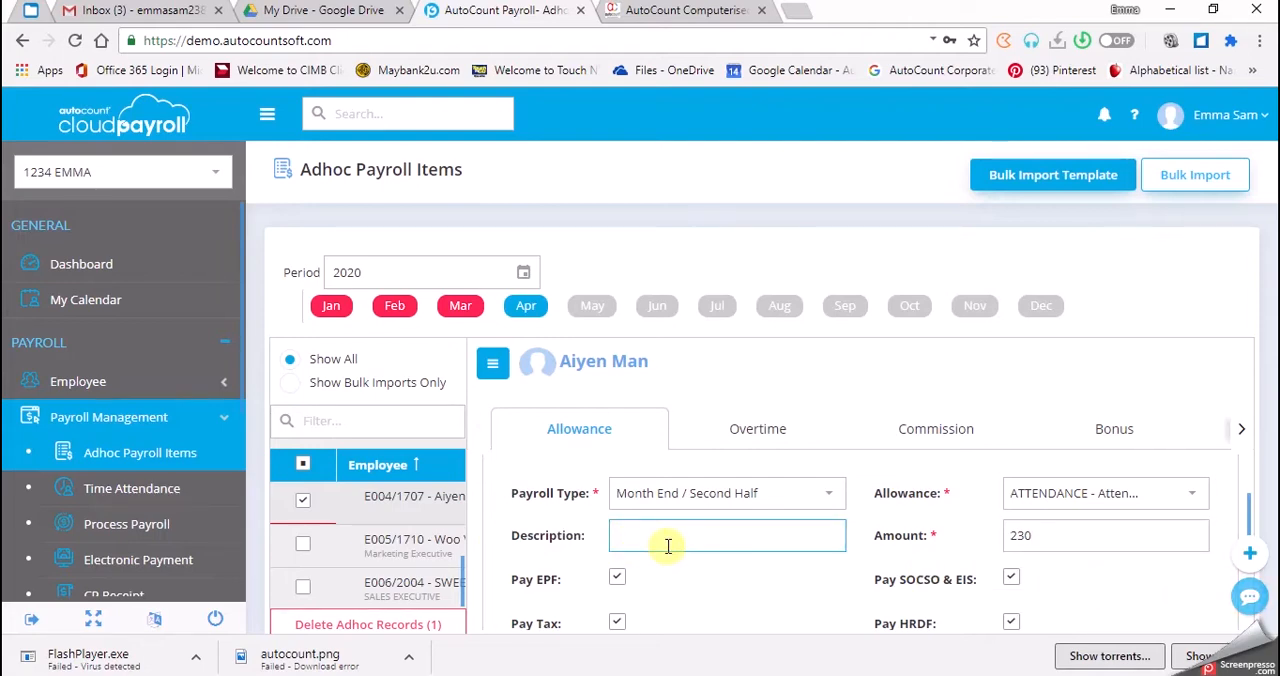
scroll(668, 545, down, 2)
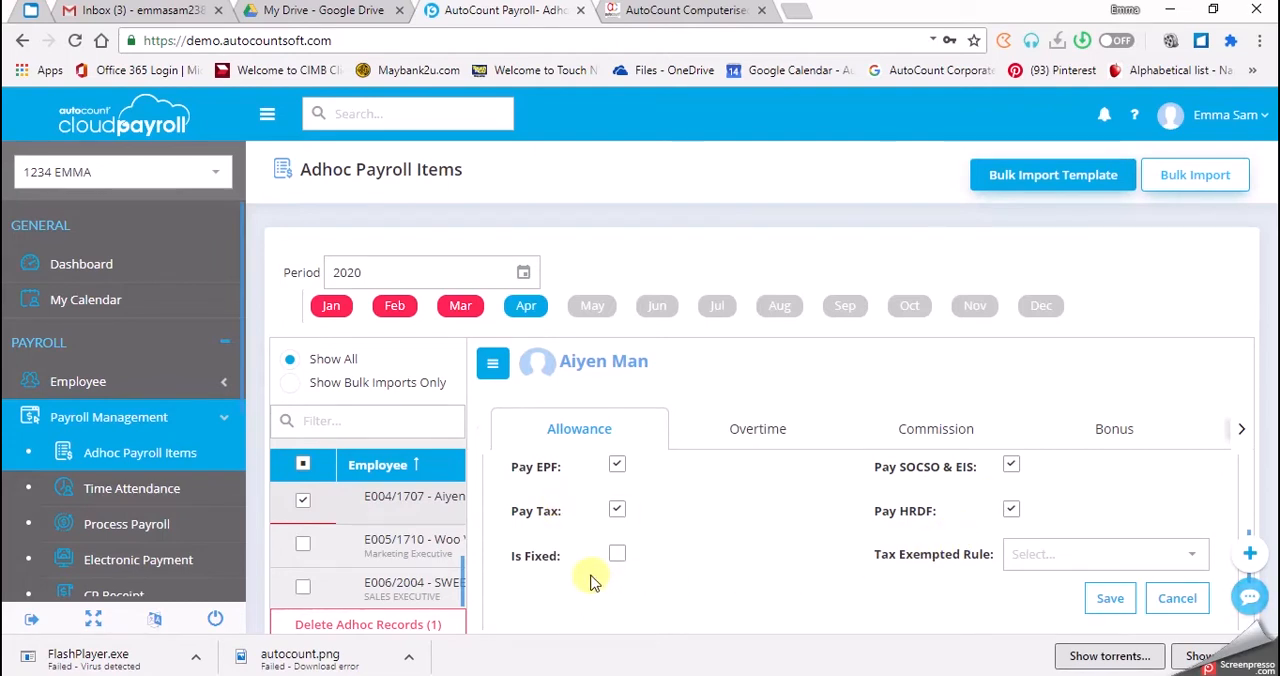
scroll(1030, 584, down, 1)
scroll(1030, 586, up, 1)
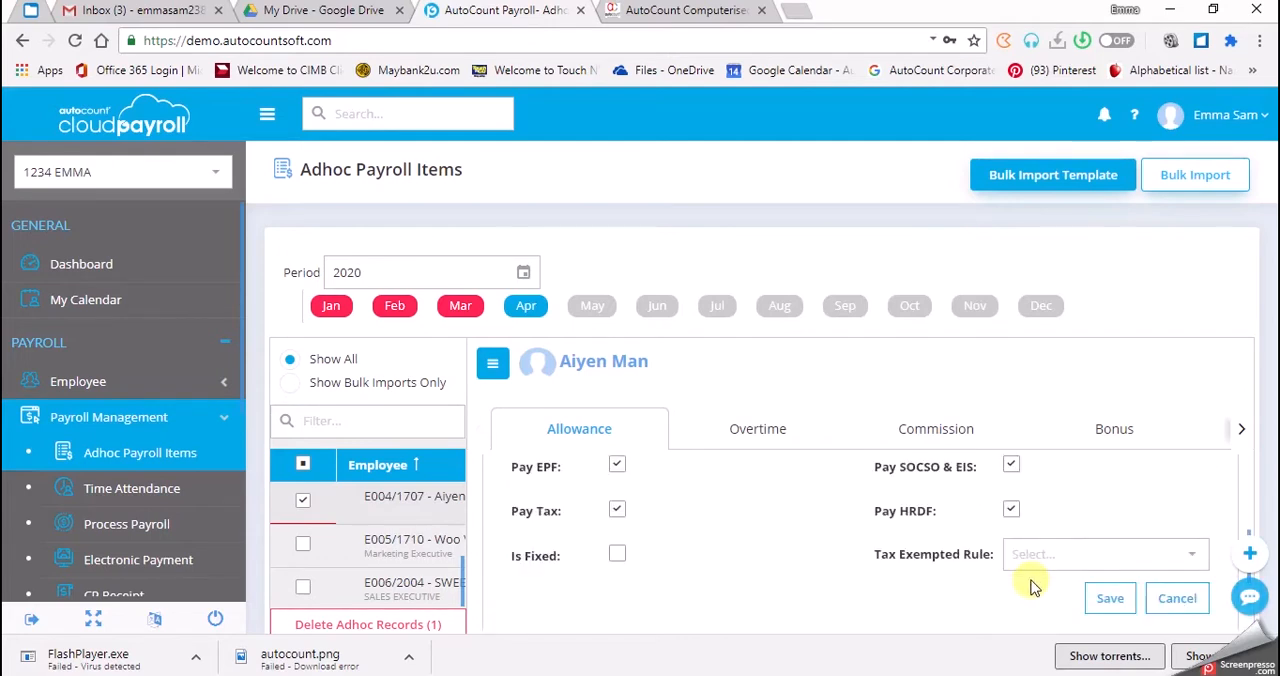
click(1106, 604)
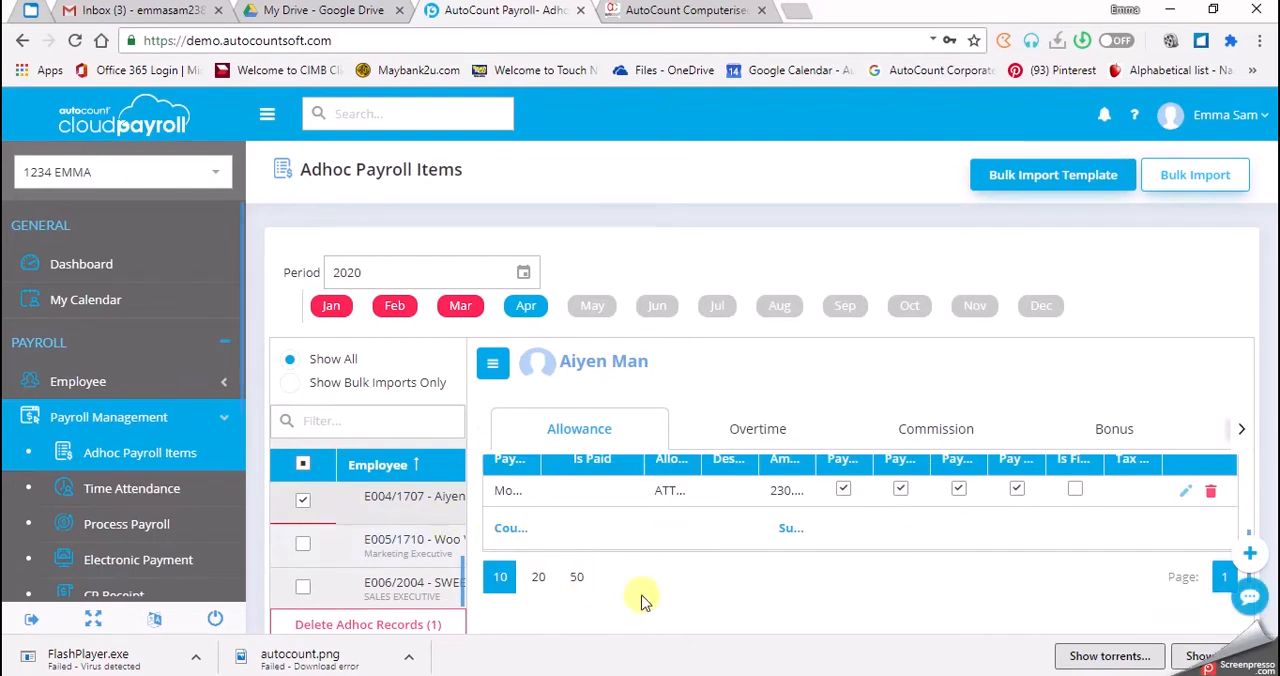
scroll(634, 571, up, 1)
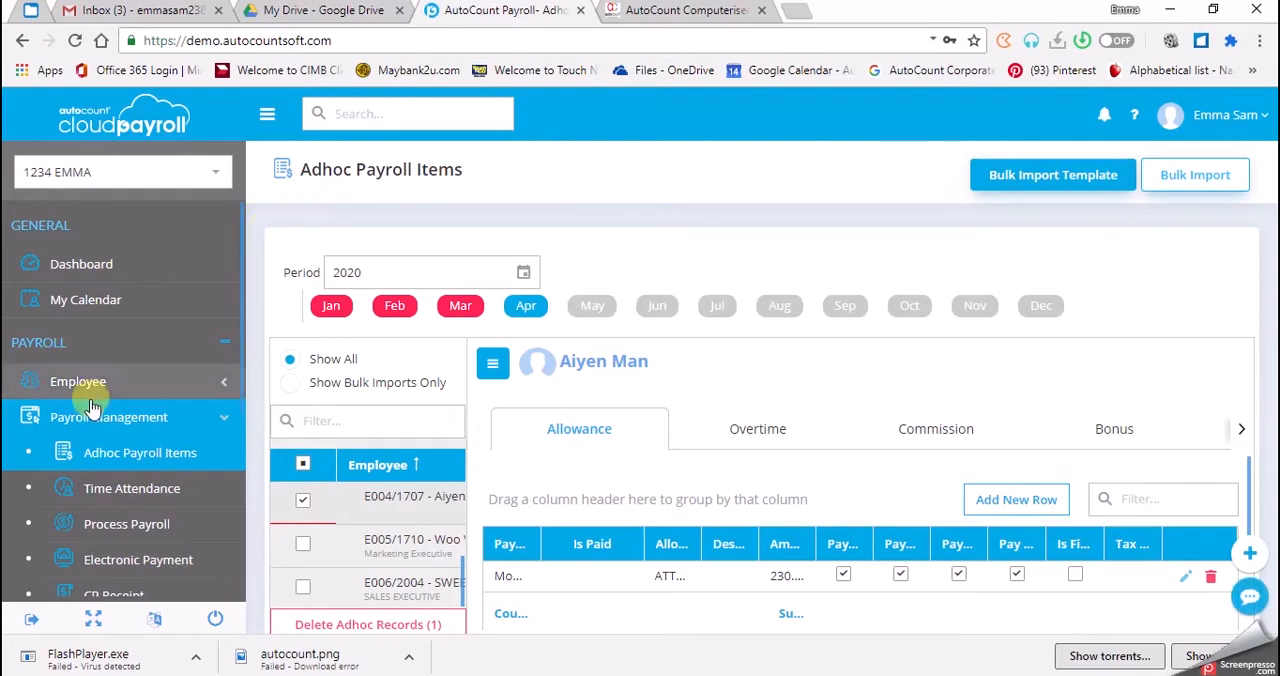
- Open the April 2020 Month End / Second Half payroll process for editing and show its employee detail
click(113, 538)
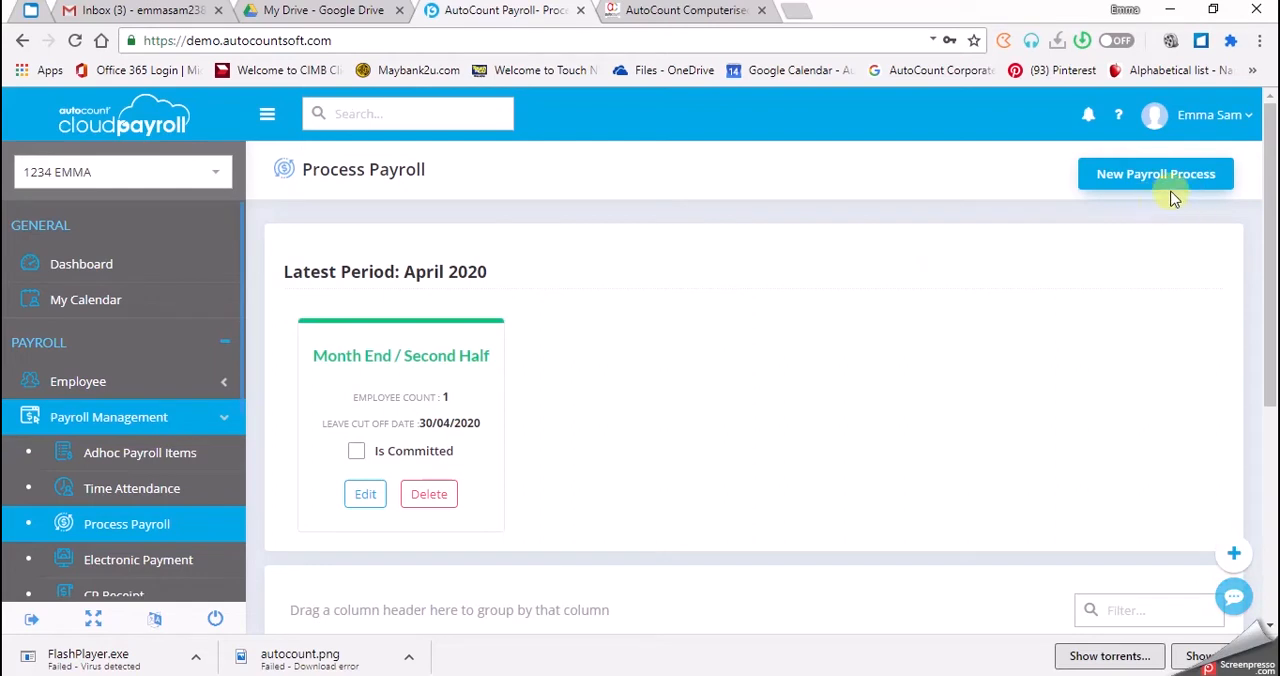
click(366, 489)
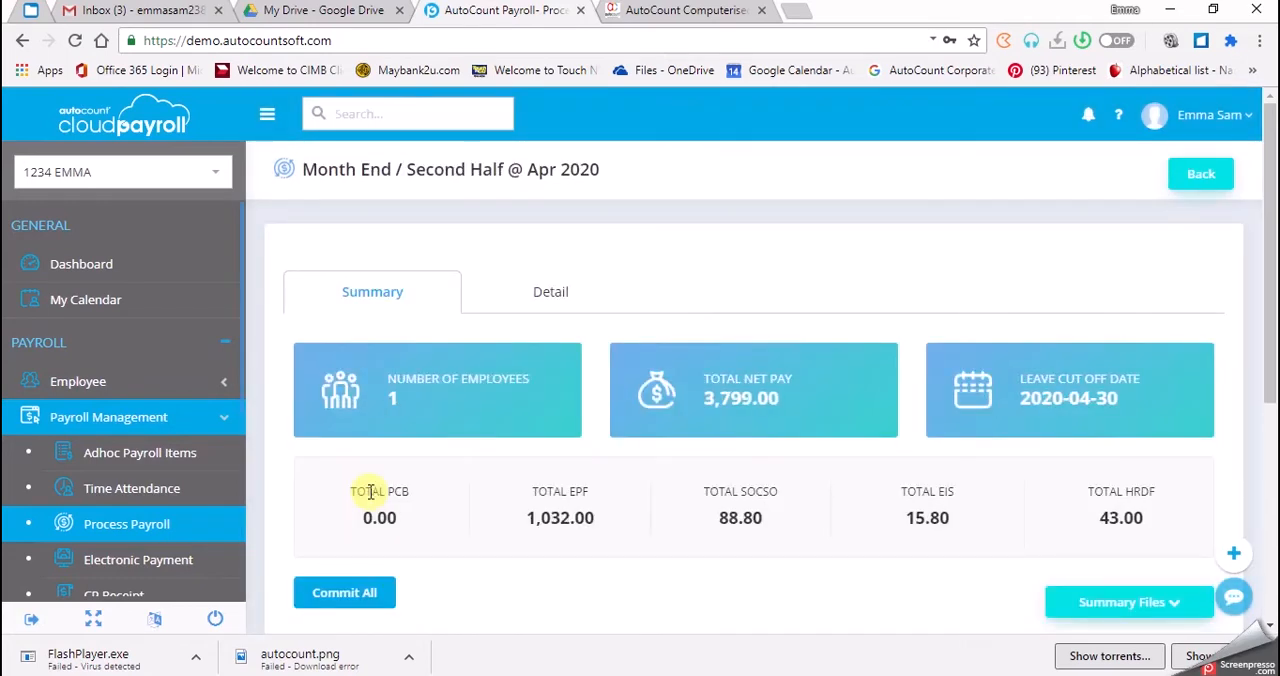
click(481, 303)
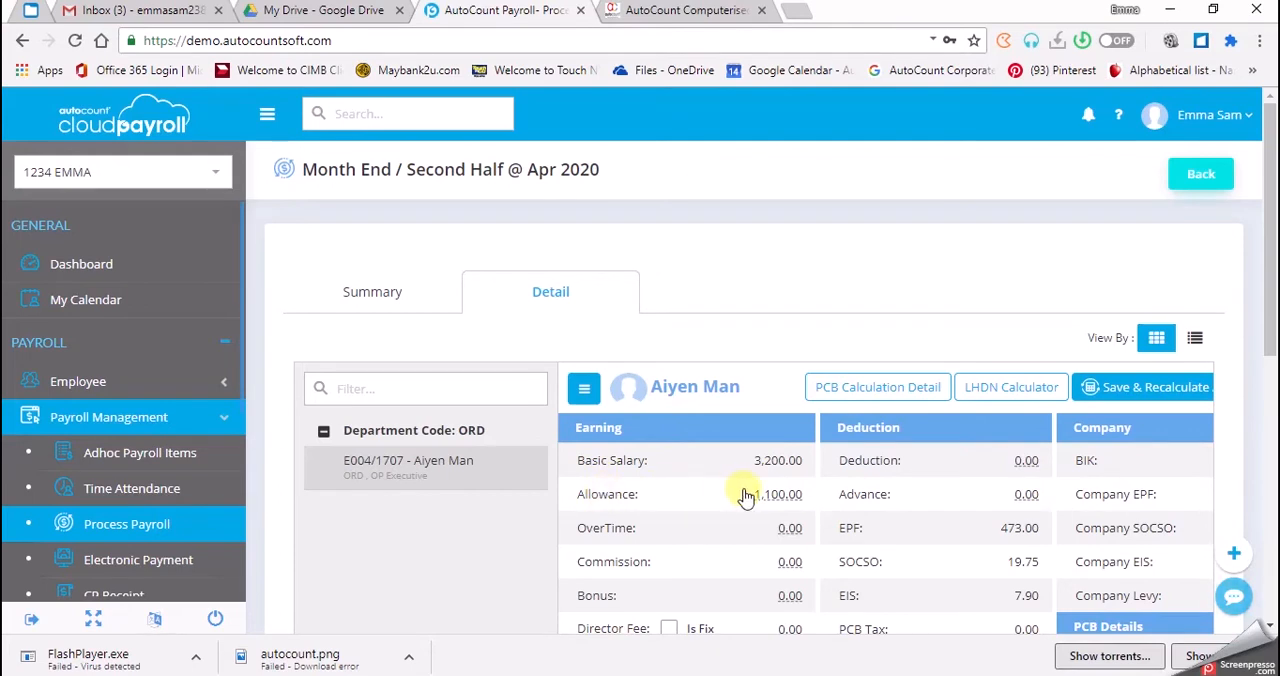
- Hide the employee list and reset the OP Executive's payroll, confirming the reset
click(586, 392)
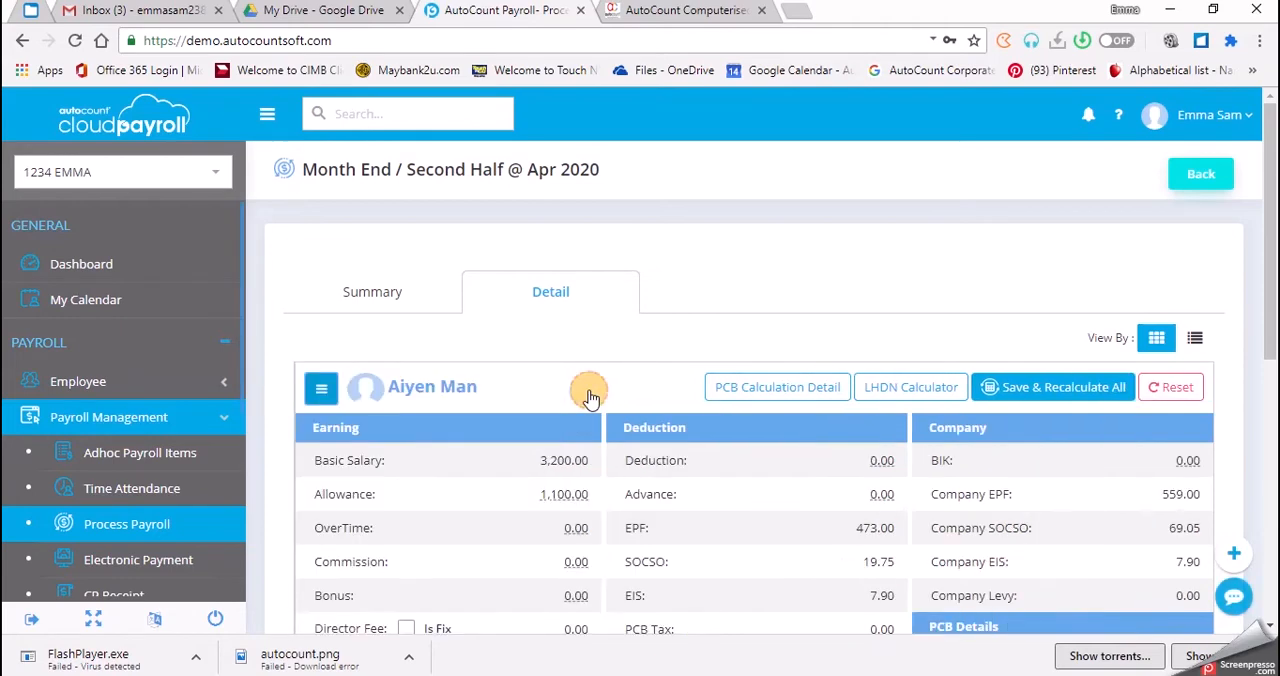
click(1154, 397)
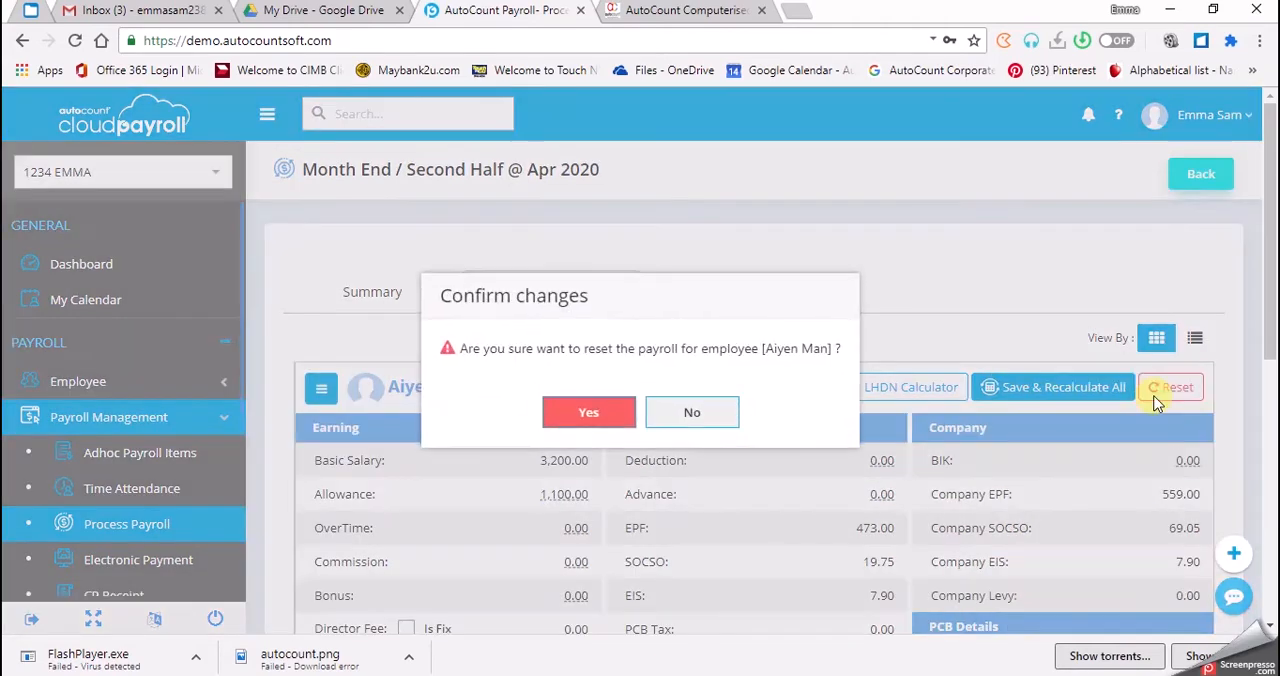
click(588, 413)
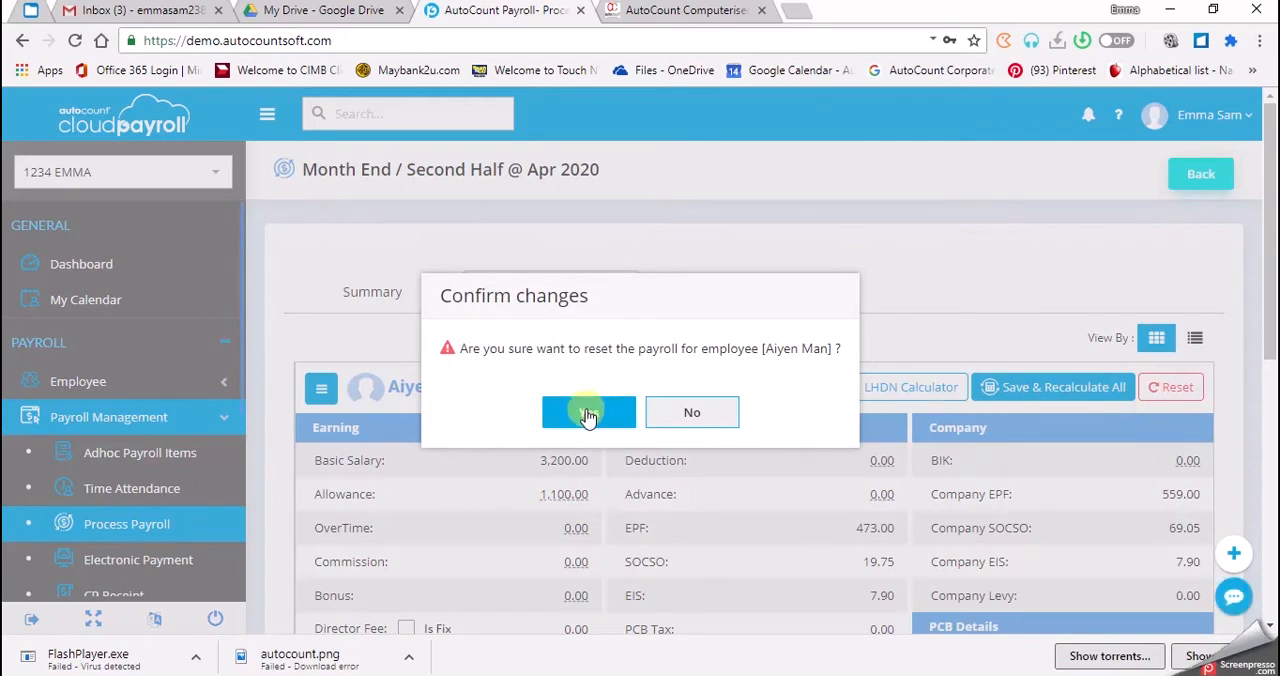
click(588, 413)
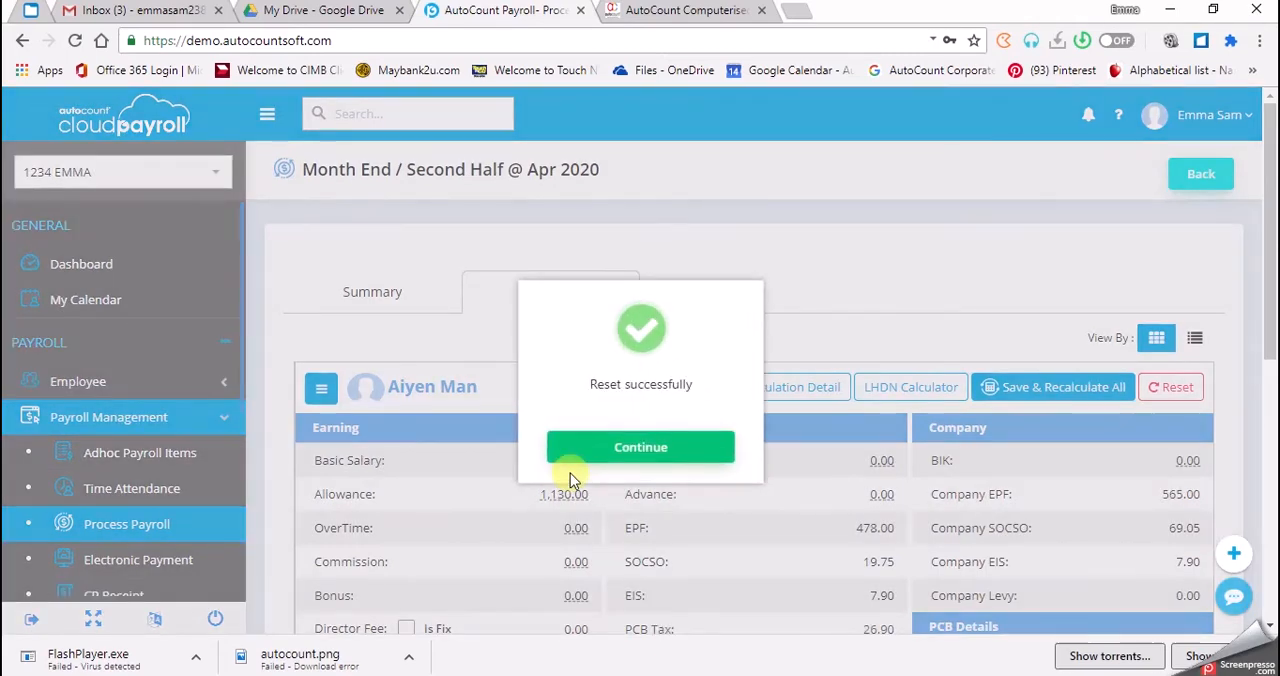
click(616, 451)
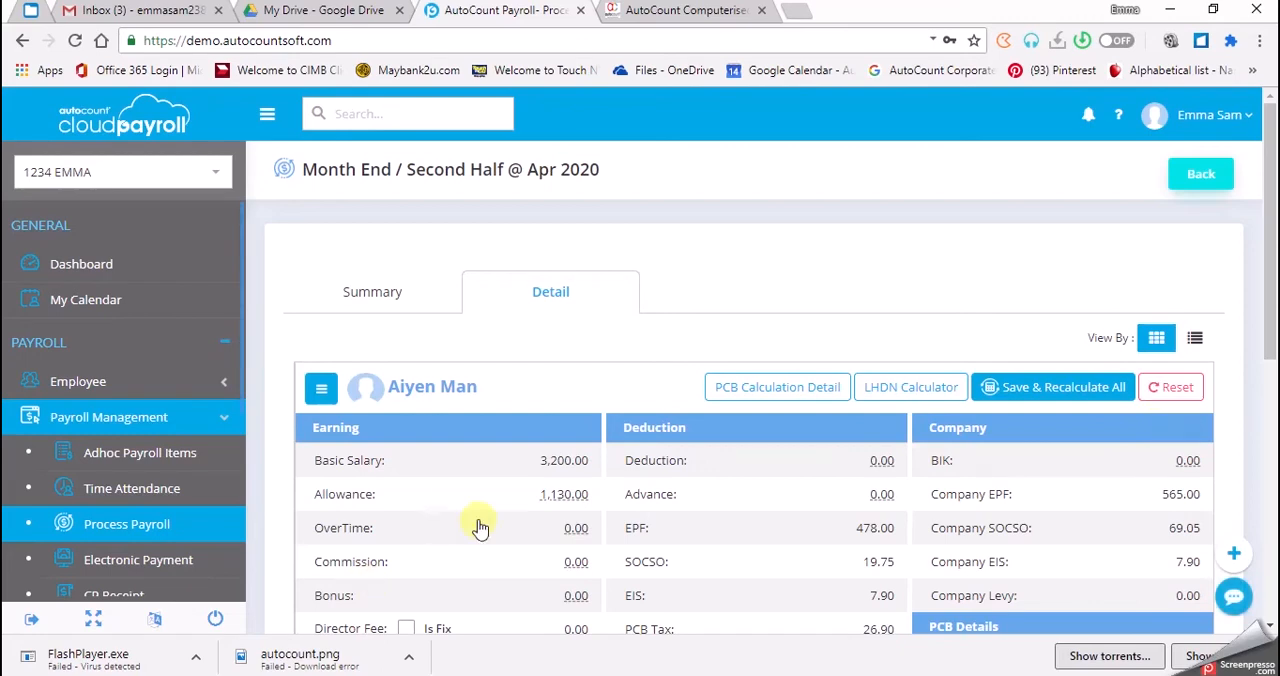
- Examine the breakdown of the employee's allowances in the reset payroll and return to the payroll process overview
click(565, 498)
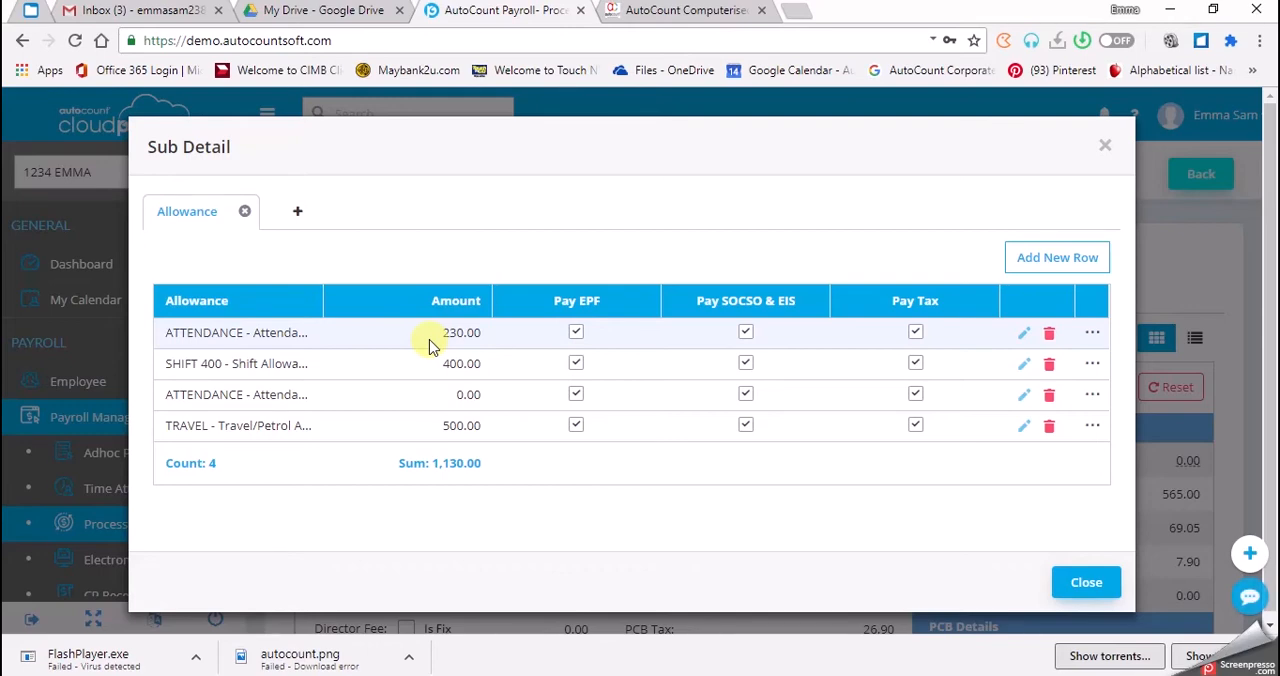
click(1084, 588)
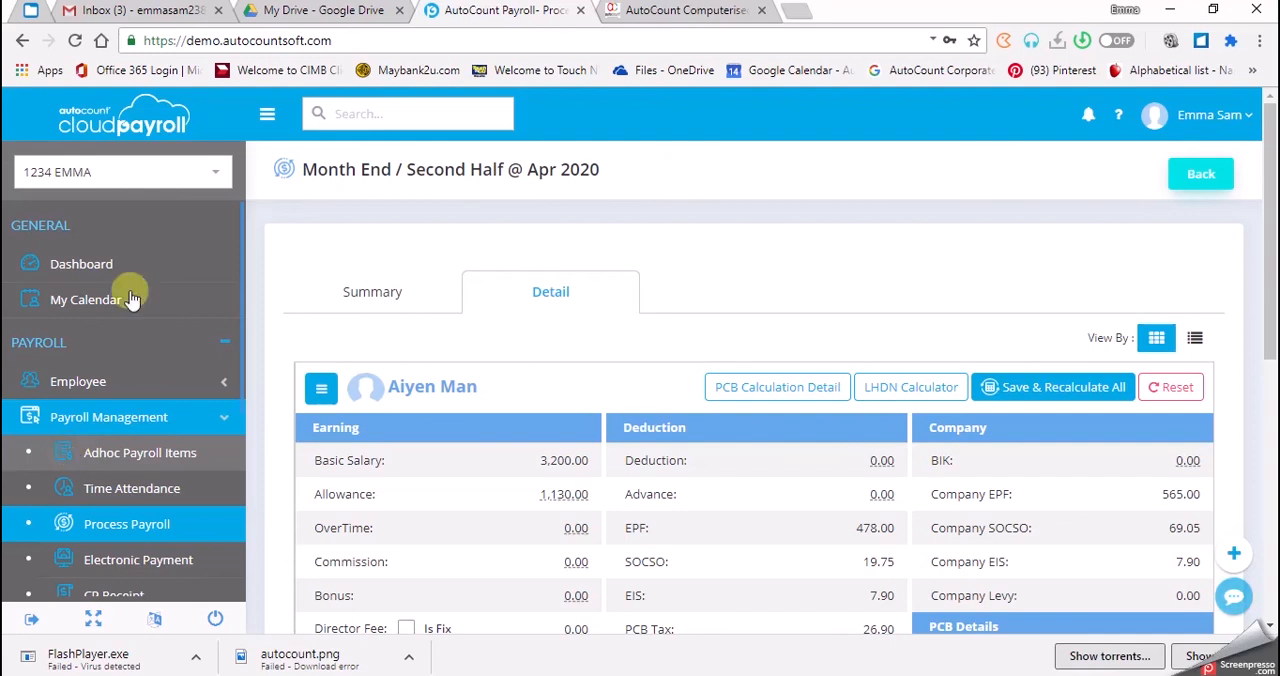
click(1199, 188)
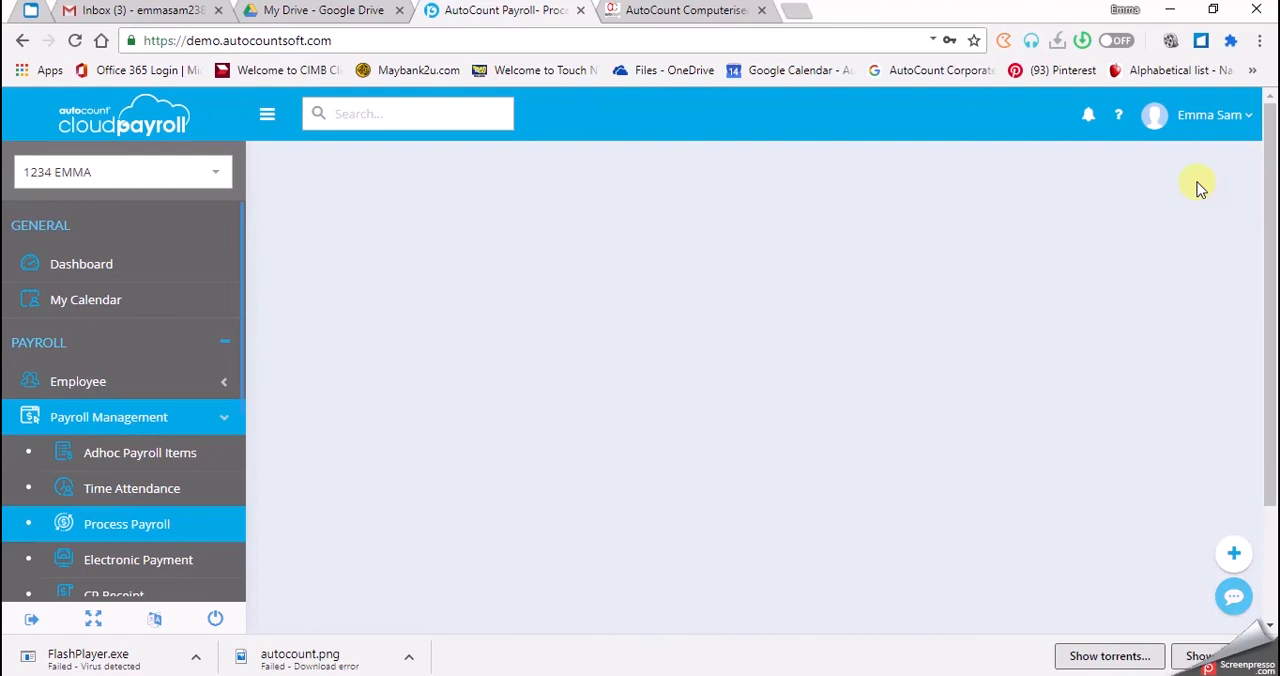